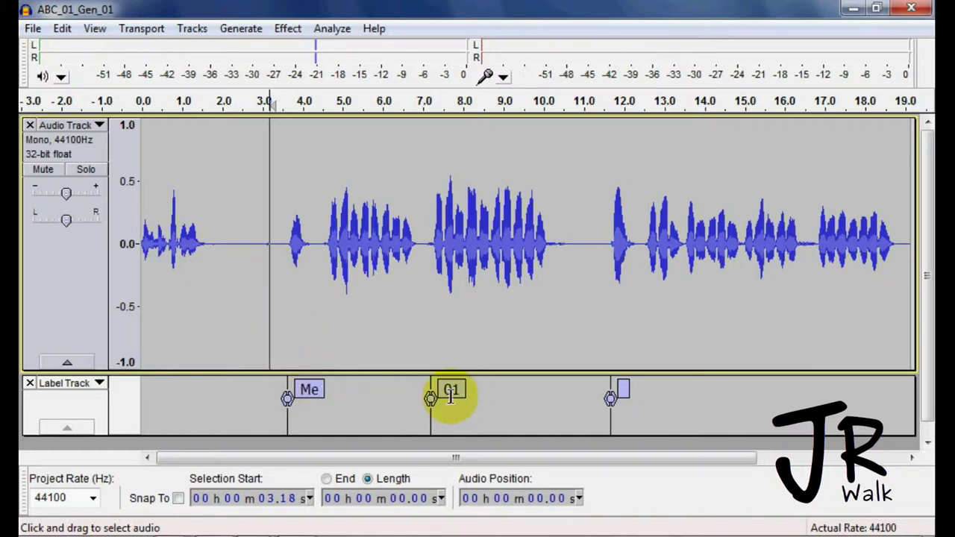
Name the third, still empty label in the label track End.
{"action": "left_click", "coordinate": [624, 391]}
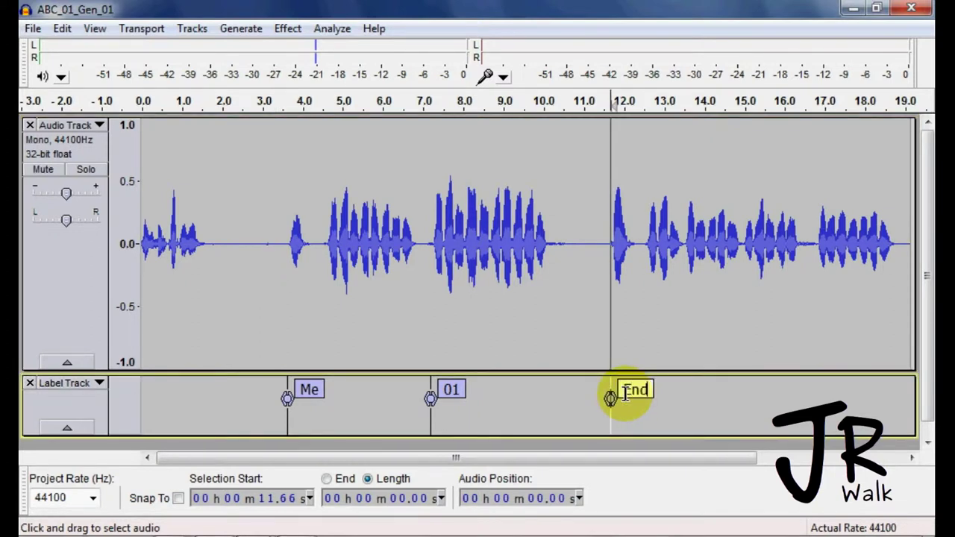
{"action": "left_click", "coordinate": [229, 271]}
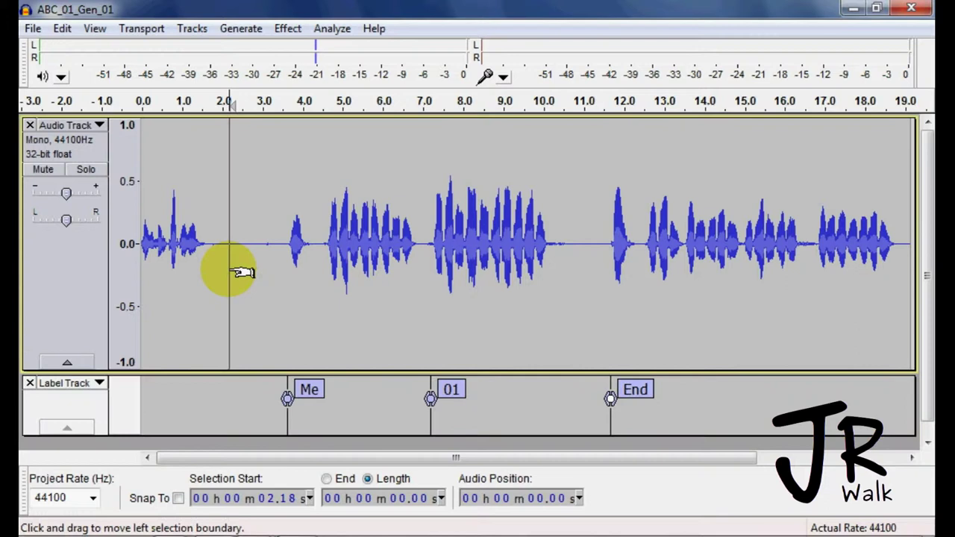
Start an Export Multiple with the Ogg Vorbis Files format and check its quality options without changing them.
{"action": "left_click", "coordinate": [31, 28]}
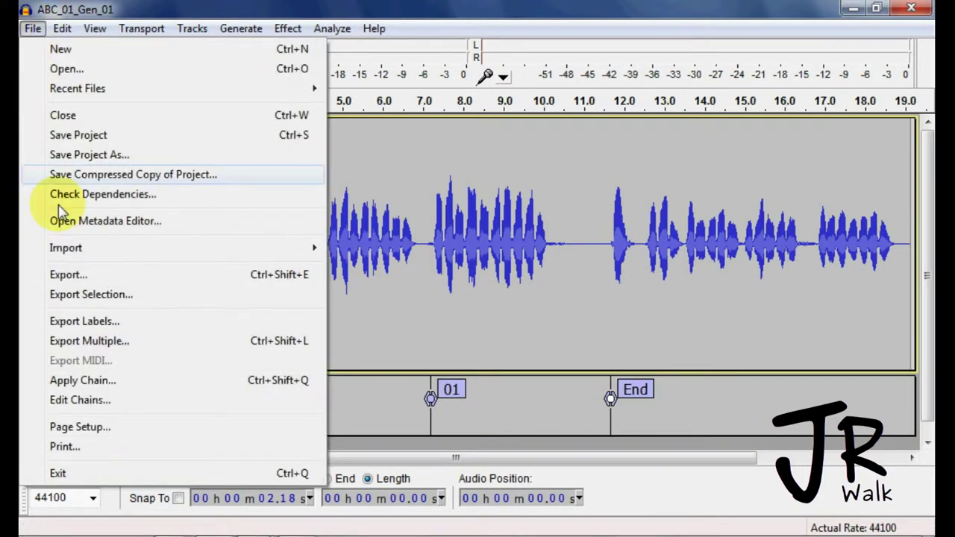
{"action": "left_click", "coordinate": [89, 341]}
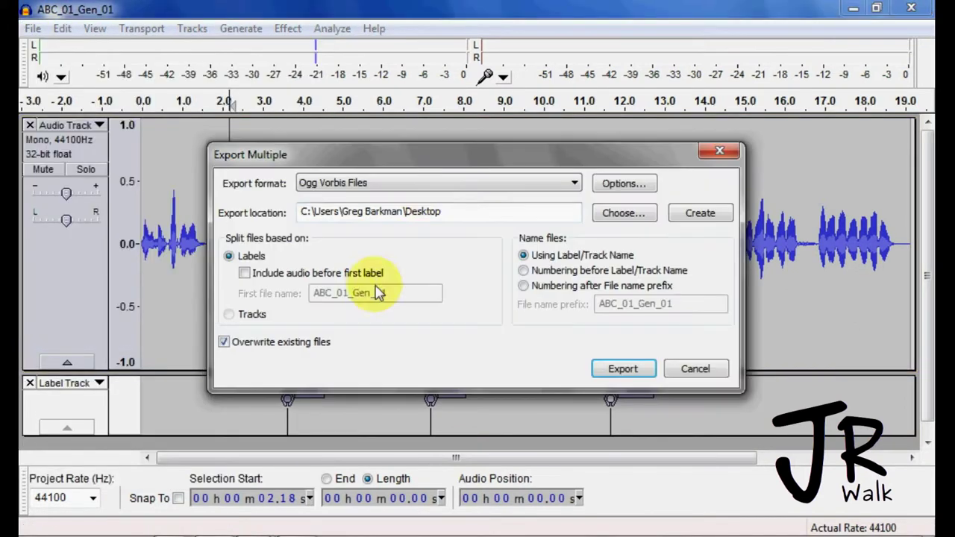
{"action": "mouse_move", "coordinate": [459, 164]}
{"action": "left_mouse_down"}
{"action": "mouse_move", "coordinate": [463, 144]}
{"action": "mouse_move", "coordinate": [447, 162]}
{"action": "left_mouse_up"}
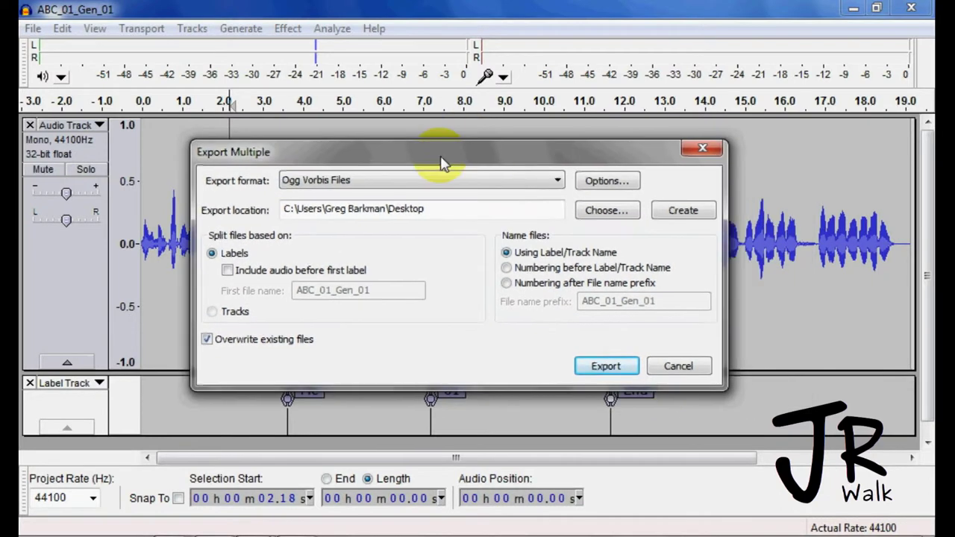
{"action": "left_click", "coordinate": [564, 181]}
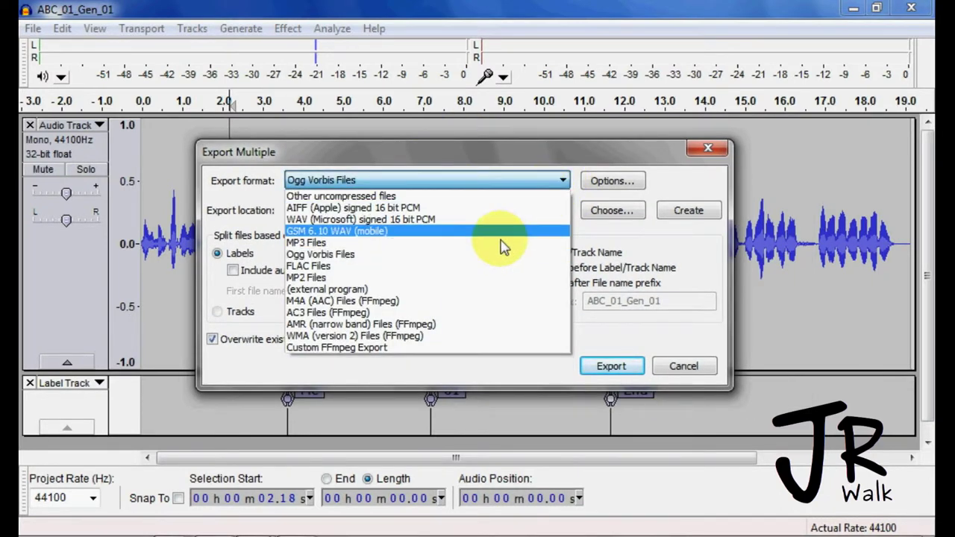
{"action": "left_click", "coordinate": [347, 255]}
{"action": "left_click", "coordinate": [612, 185]}
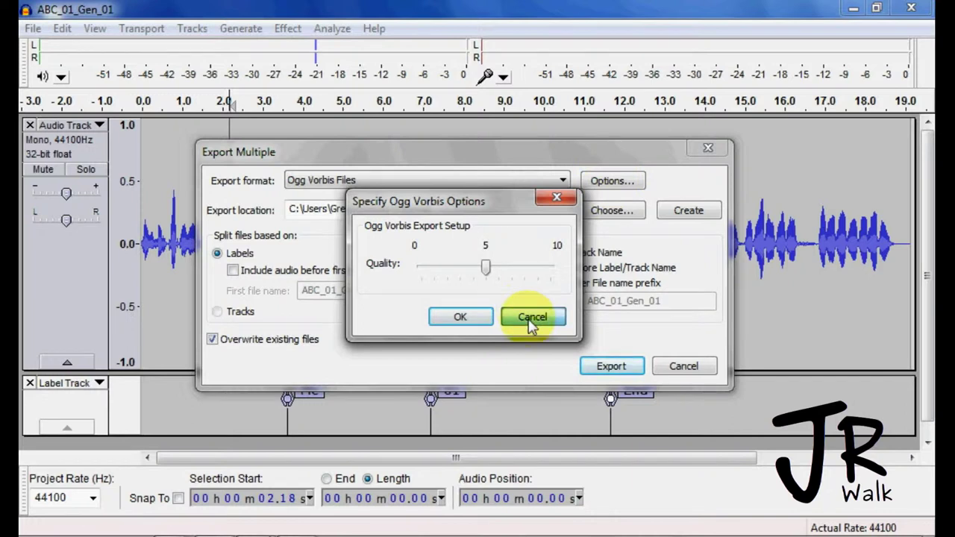
{"action": "left_click", "coordinate": [532, 318]}
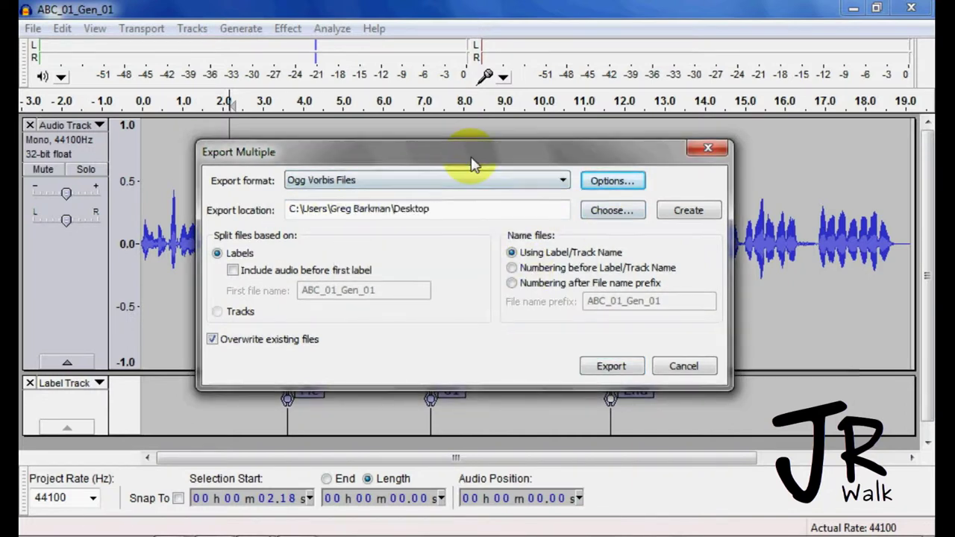
{"action": "left_click_drag", "start_coordinate": [471, 164], "coordinate": [583, 187]}
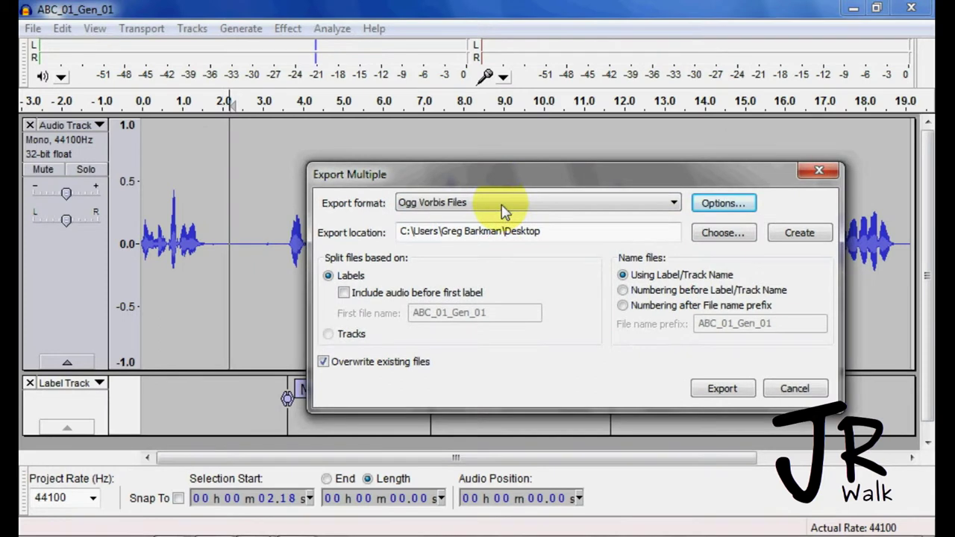
Include the audio before the first label and name the files by numbering after the file name prefix ABC_01_Gen_01.
{"action": "left_click", "coordinate": [343, 293]}
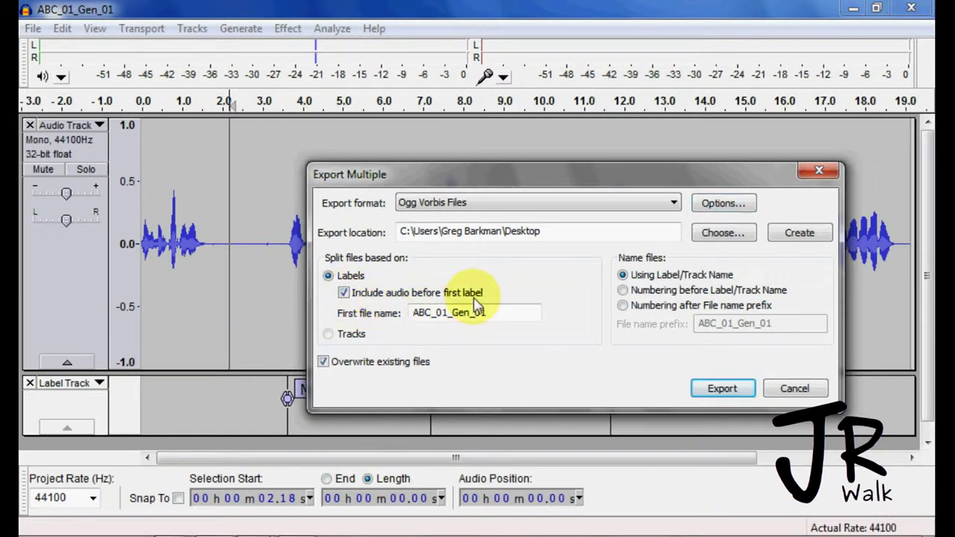
{"action": "left_click", "coordinate": [343, 294]}
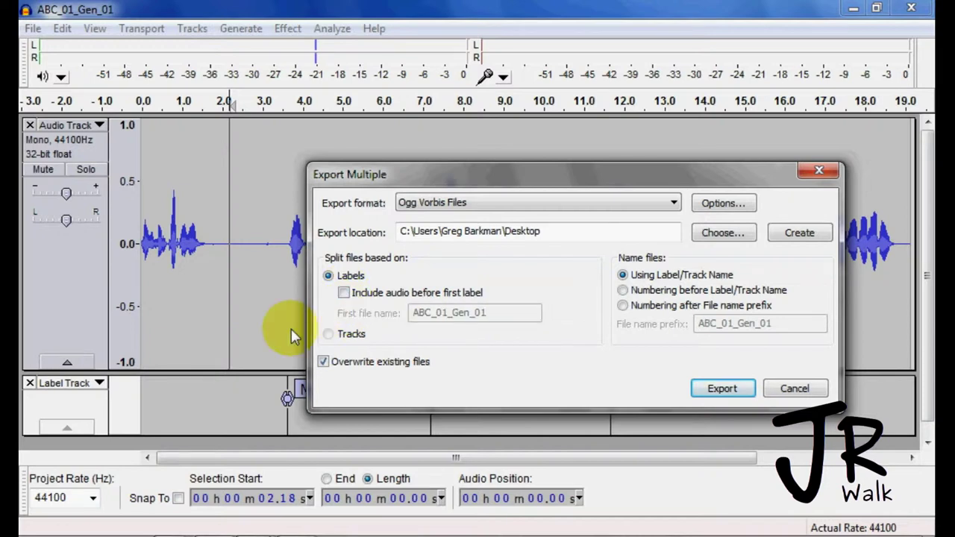
{"action": "left_click_drag", "start_coordinate": [430, 181], "coordinate": [414, 159]}
{"action": "left_click", "coordinate": [289, 273]}
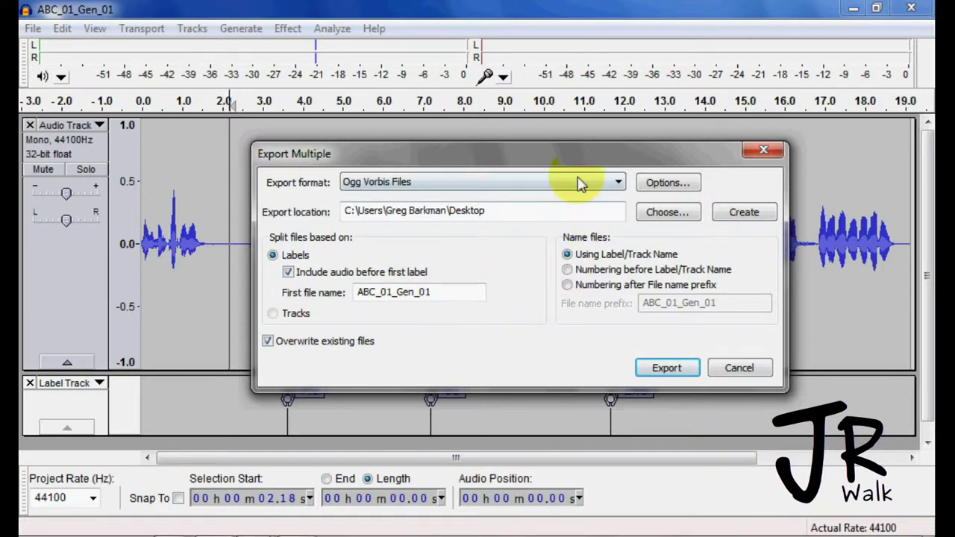
{"action": "left_click_drag", "start_coordinate": [554, 165], "coordinate": [443, 162]}
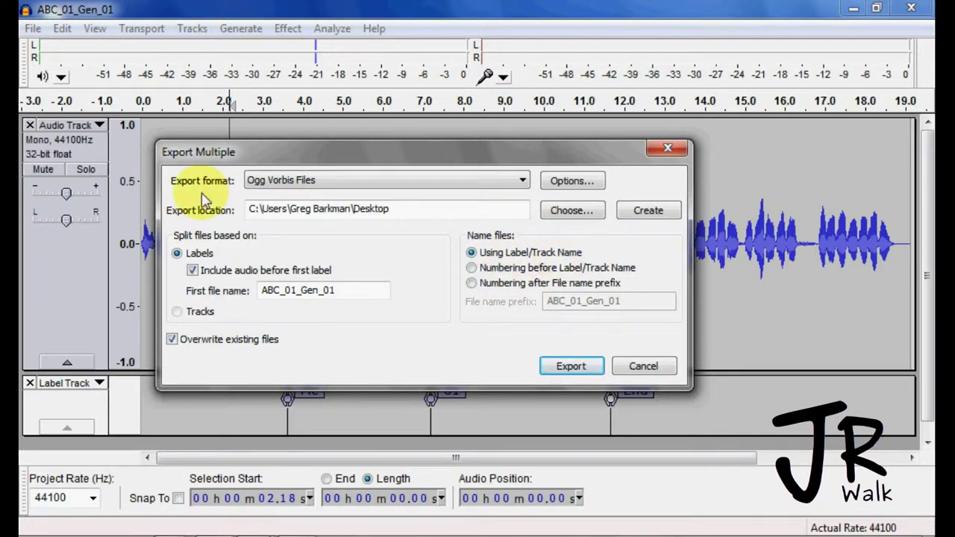
{"action": "left_click_drag", "start_coordinate": [388, 162], "coordinate": [494, 106]}
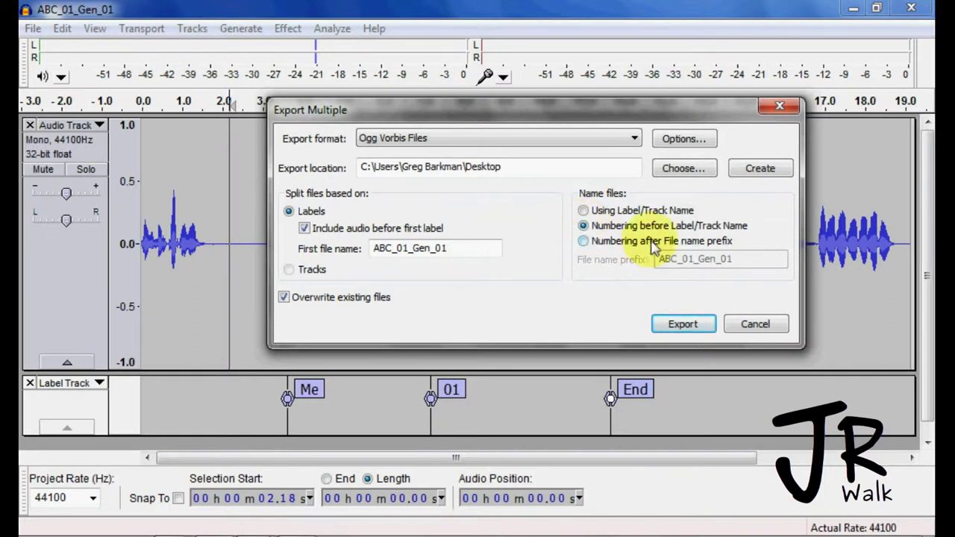
{"action": "left_click", "coordinate": [584, 242]}
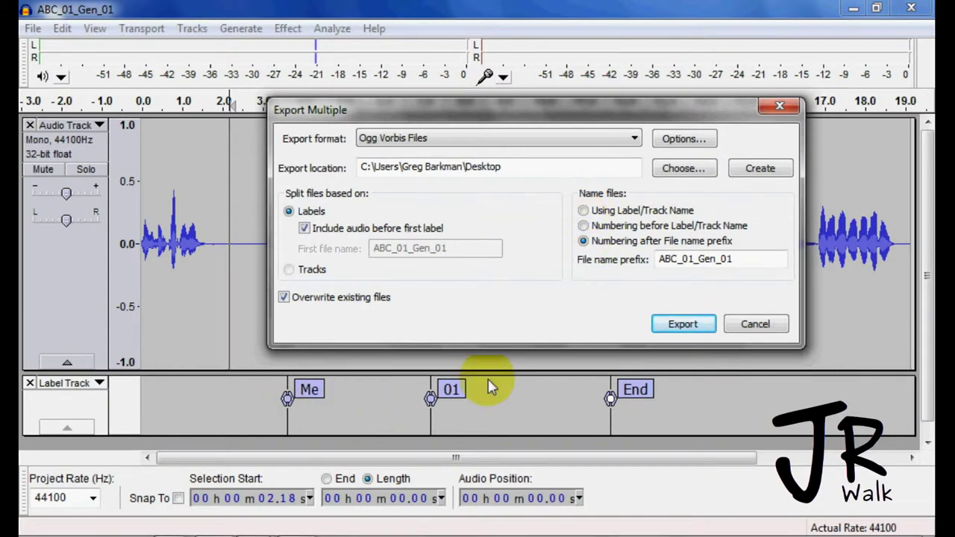
Export the labelled sections as Ogg Vorbis files to the desktop, accepting the metadata of every file, and dismiss the export report.
{"action": "left_click", "coordinate": [669, 327]}
{"action": "left_click", "coordinate": [580, 411]}
{"action": "left_click", "coordinate": [575, 412]}
{"action": "left_click", "coordinate": [575, 412]}
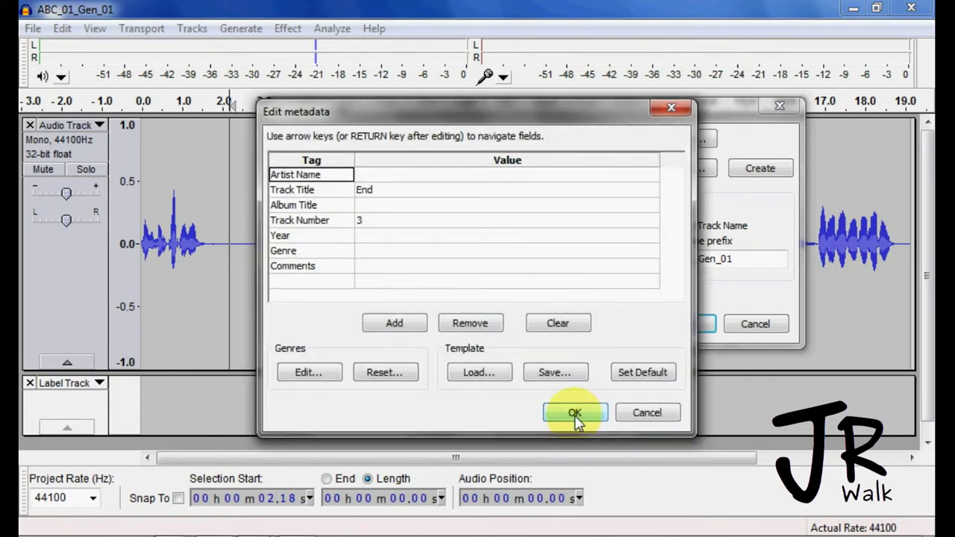
{"action": "left_click", "coordinate": [575, 415]}
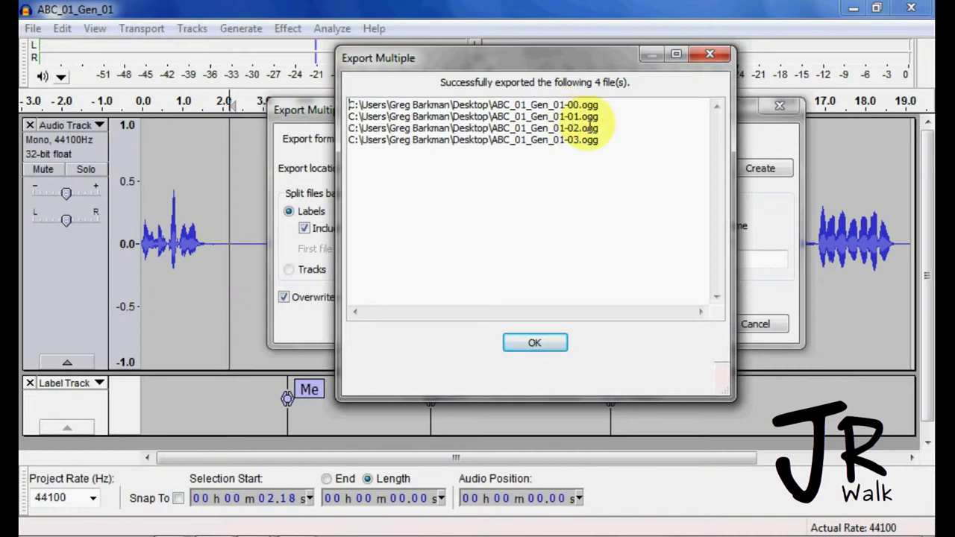
{"action": "left_click", "coordinate": [711, 58]}
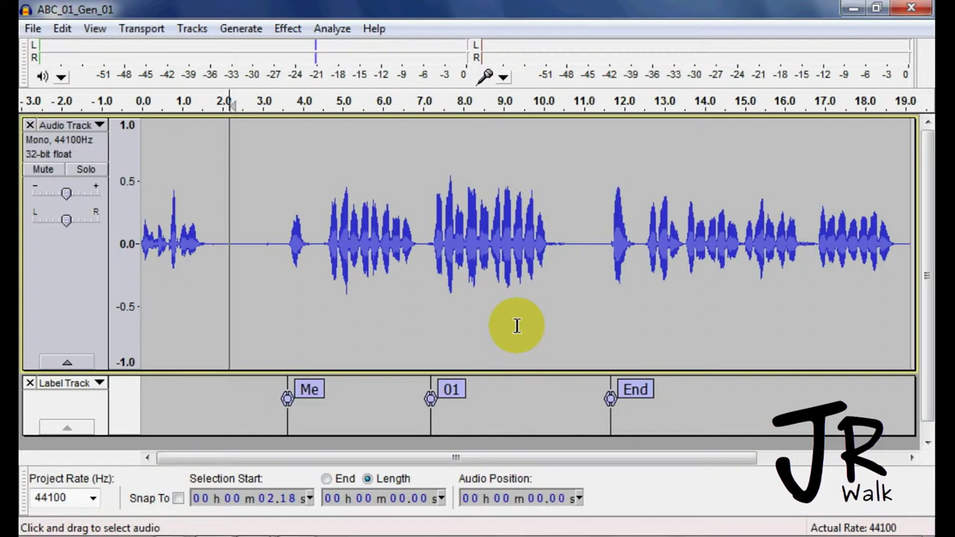
Turn off showing the Metadata Editor prior to the export step in the Import / Export preferences.
{"action": "left_click", "coordinate": [62, 28]}
{"action": "left_click", "coordinate": [112, 395]}
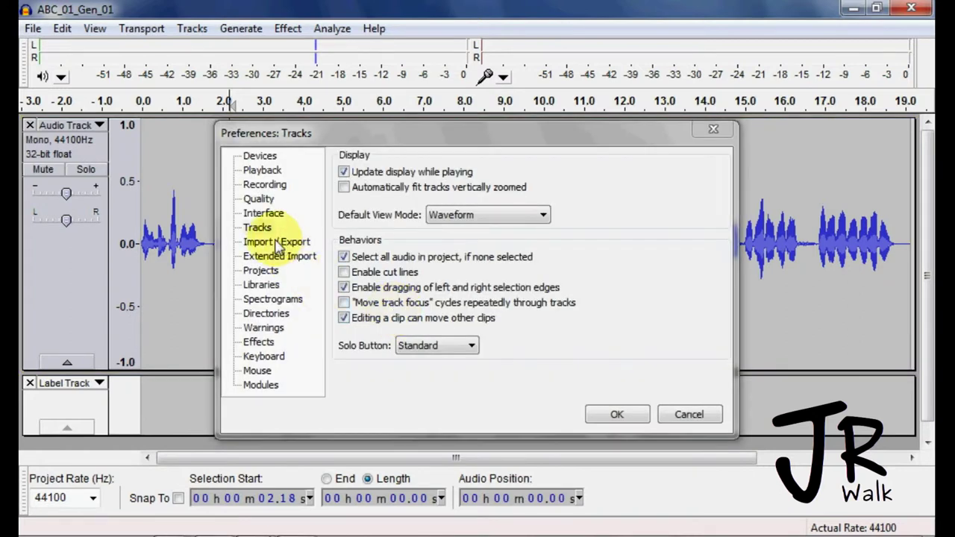
{"action": "left_click", "coordinate": [273, 243]}
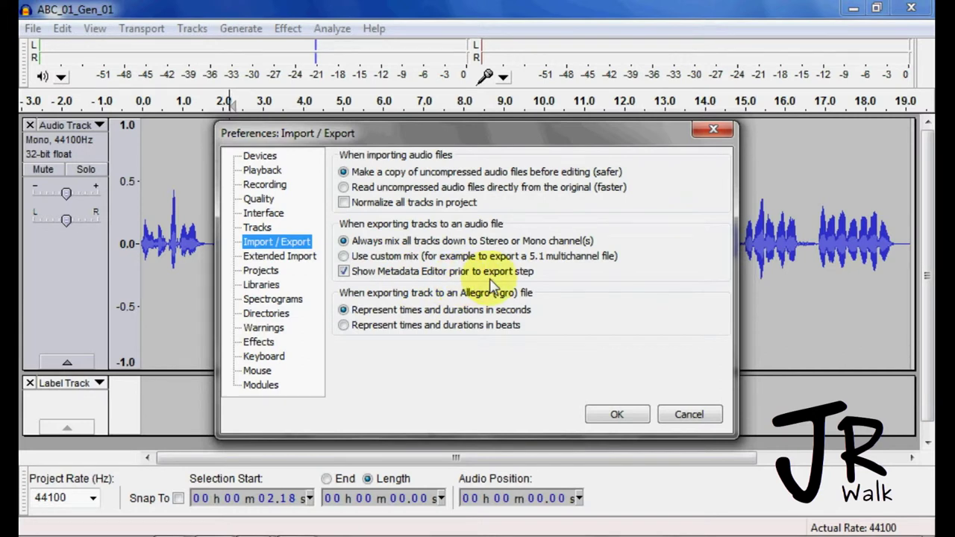
{"action": "left_click", "coordinate": [343, 272]}
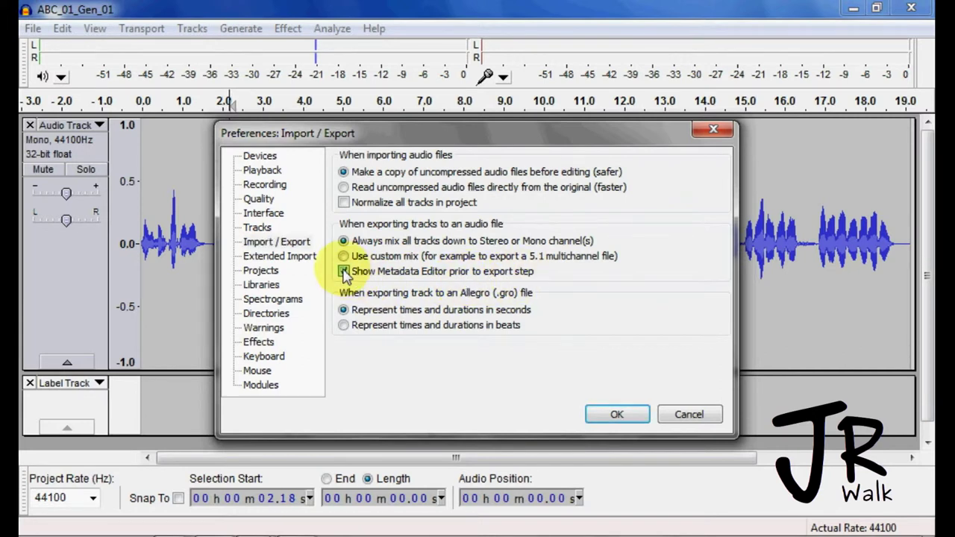
{"action": "left_click", "coordinate": [617, 417]}
{"action": "left_click", "coordinate": [329, 325]}
Export the labelled sections again as MP3 Files to the desktop, including the audio before the first label.
{"action": "left_click", "coordinate": [31, 28]}
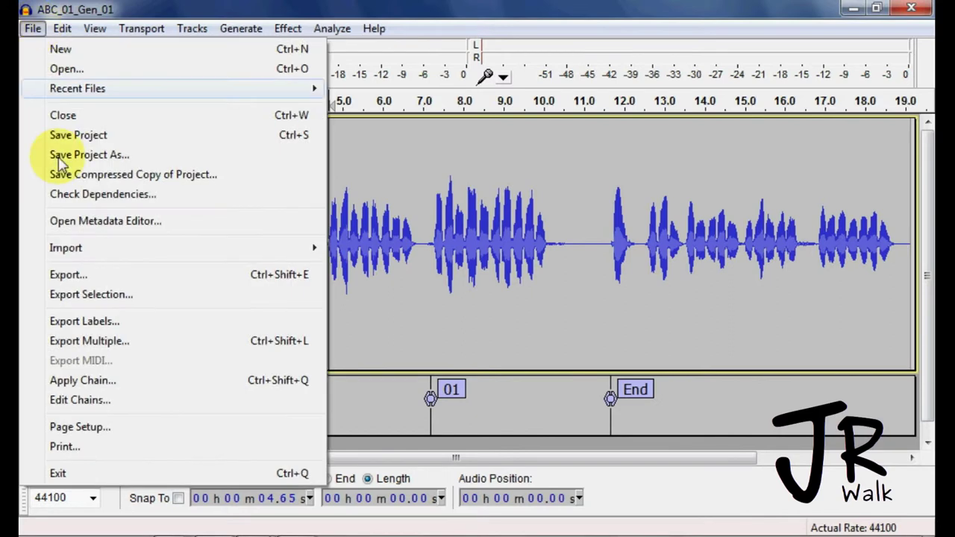
{"action": "left_click", "coordinate": [144, 343]}
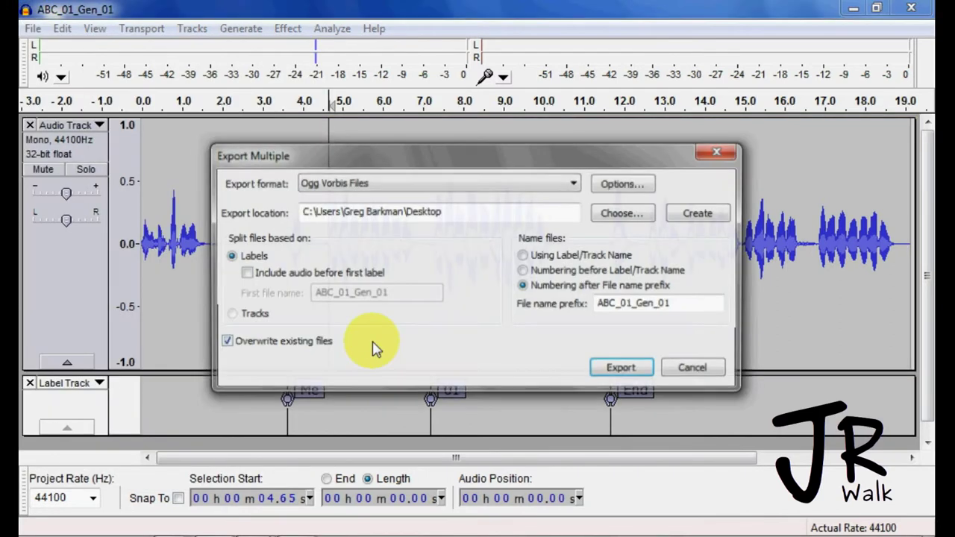
{"action": "left_click", "coordinate": [575, 185]}
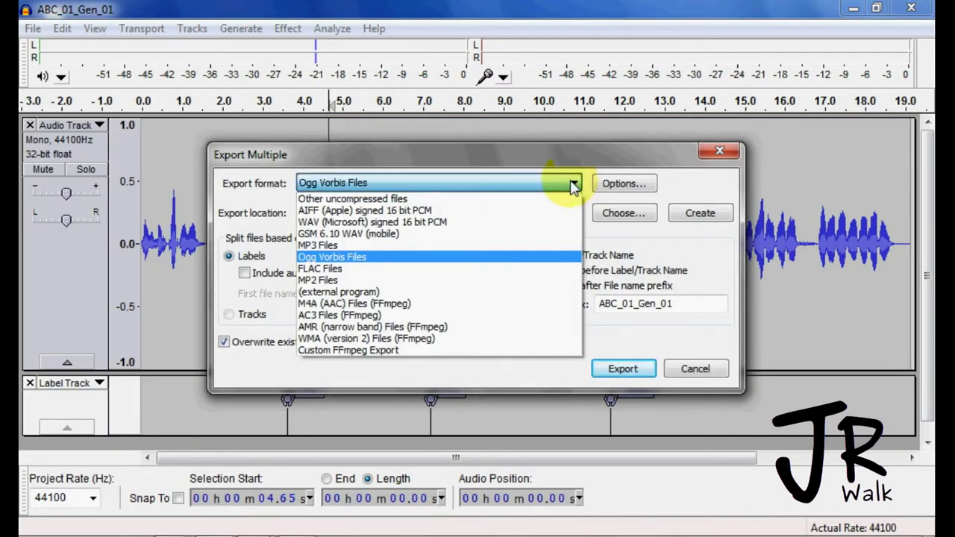
{"action": "left_click", "coordinate": [433, 245]}
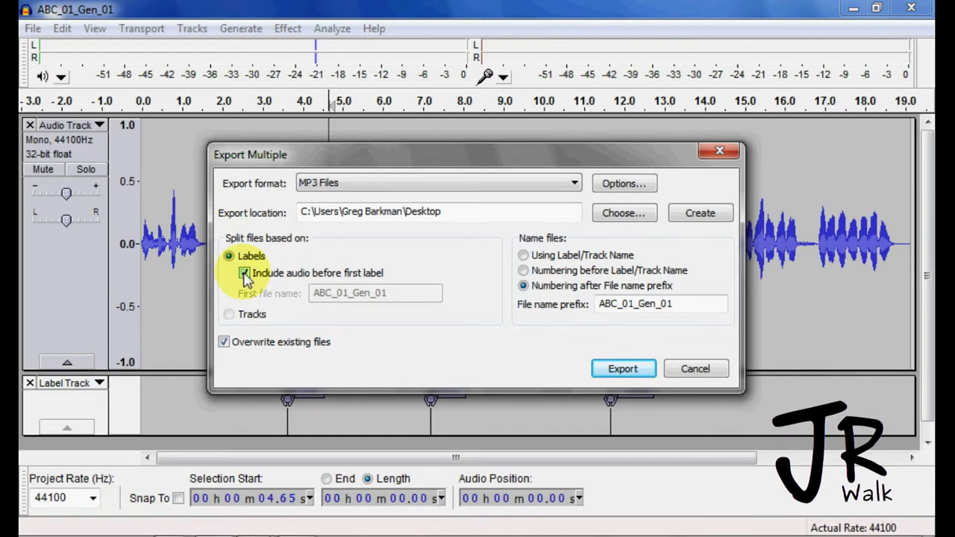
{"action": "left_click", "coordinate": [614, 373]}
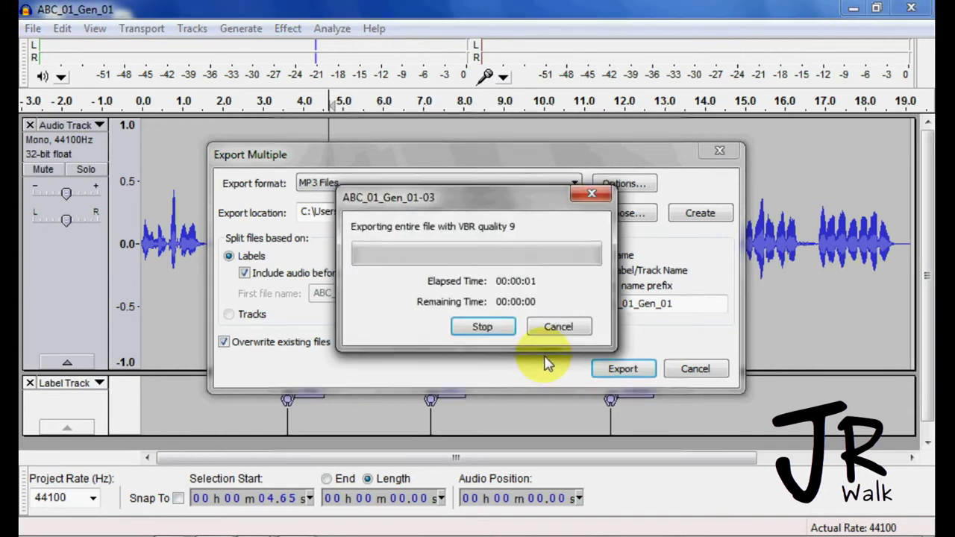
{"action": "left_click", "coordinate": [475, 388]}
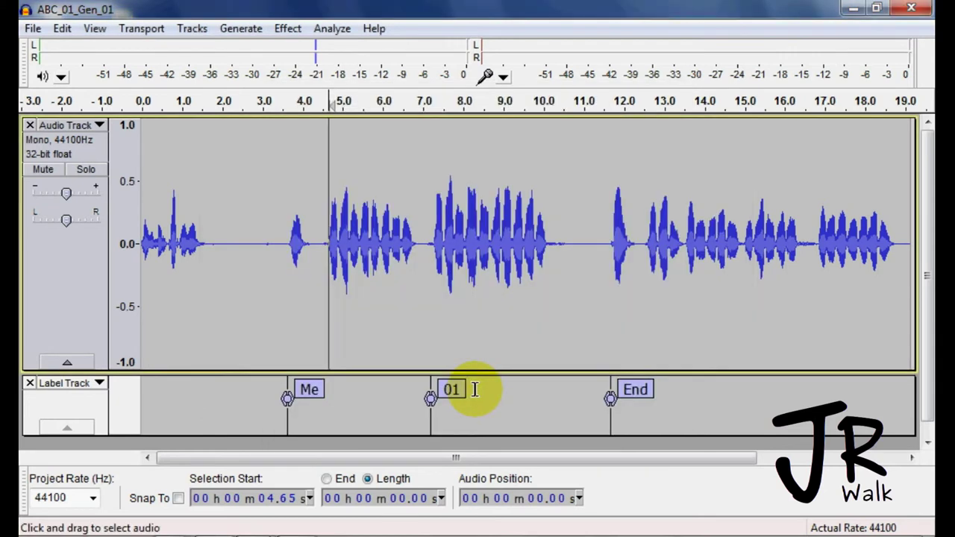
Close the project window, uncover the desktop files and open the exported ABC_01_Gen_01-00 in Audacity.
{"action": "left_click", "coordinate": [910, 13]}
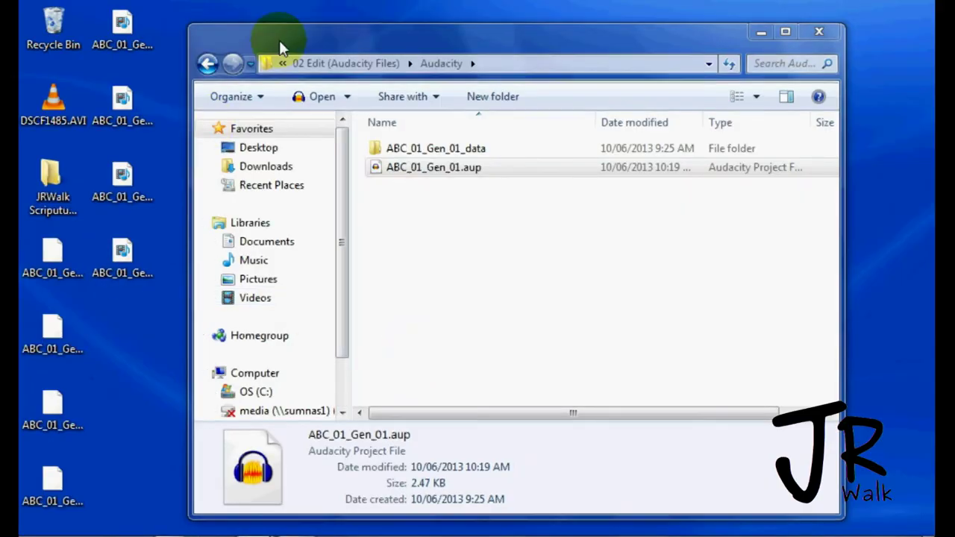
{"action": "left_click_drag", "start_coordinate": [279, 40], "coordinate": [373, 45]}
{"action": "left_click", "coordinate": [123, 102]}
{"action": "left_click_drag", "start_coordinate": [126, 99], "coordinate": [125, 31]}
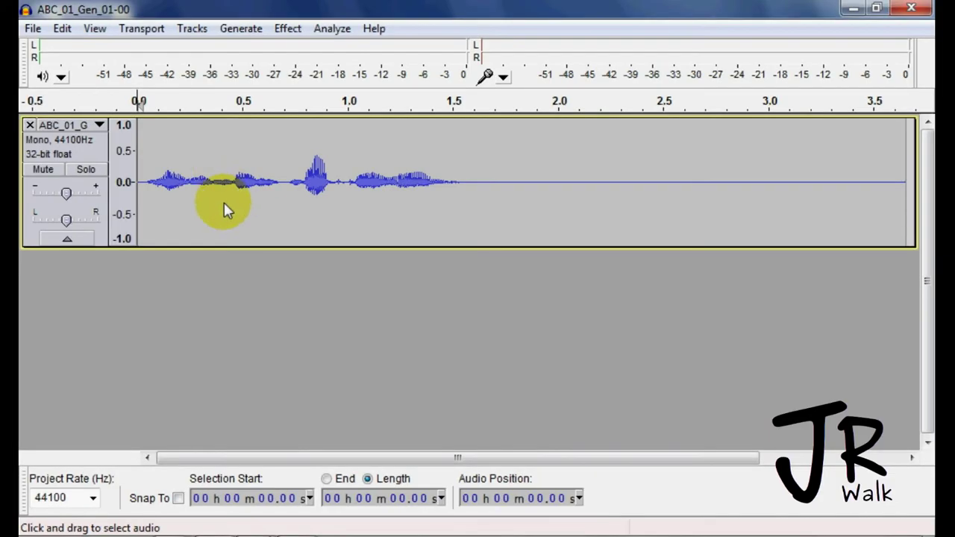
Play the opened ABC_01_Gen_01-00 clip twice from its beginning to check the exported audio.
{"action": "key", "text": "space"}
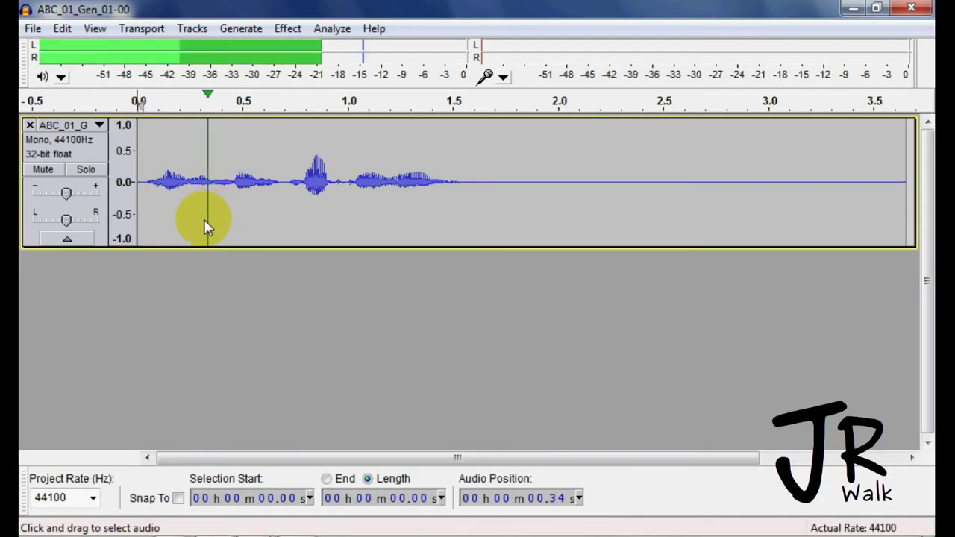
{"action": "key", "text": "x"}
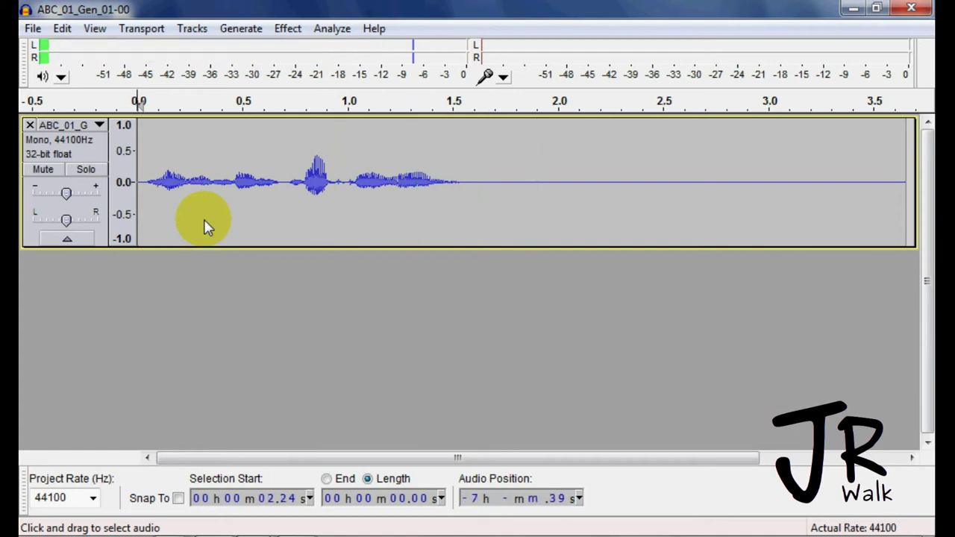
{"action": "left_click", "coordinate": [148, 195]}
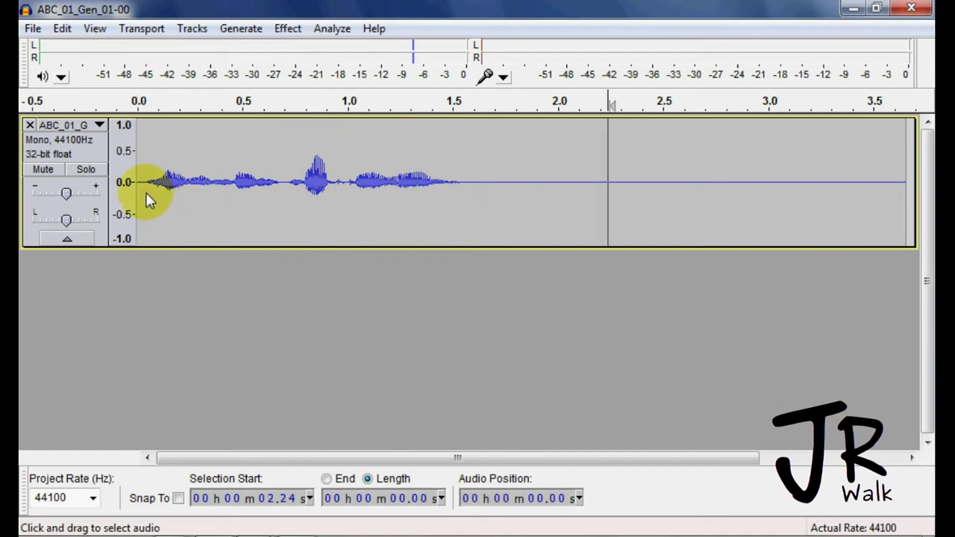
{"action": "key", "text": "space"}
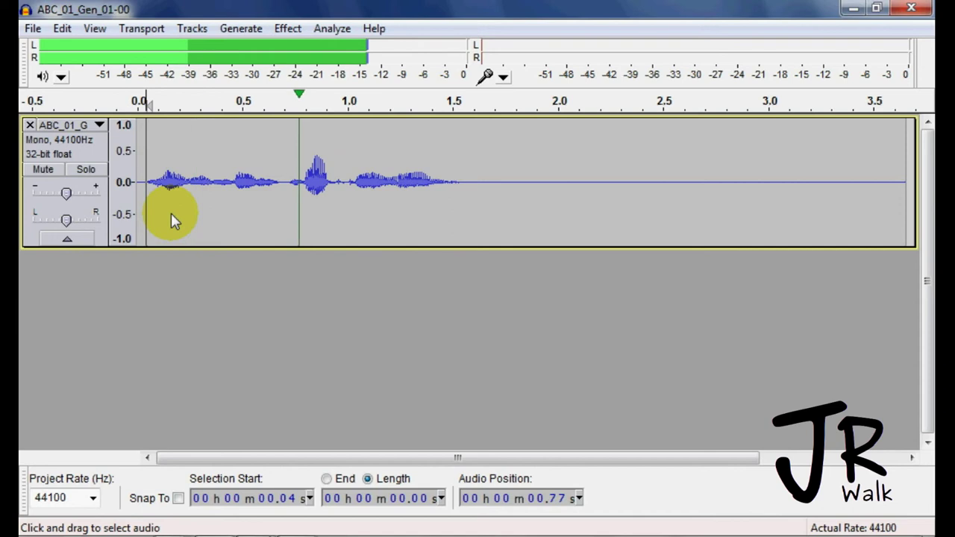
{"action": "key", "text": "x"}
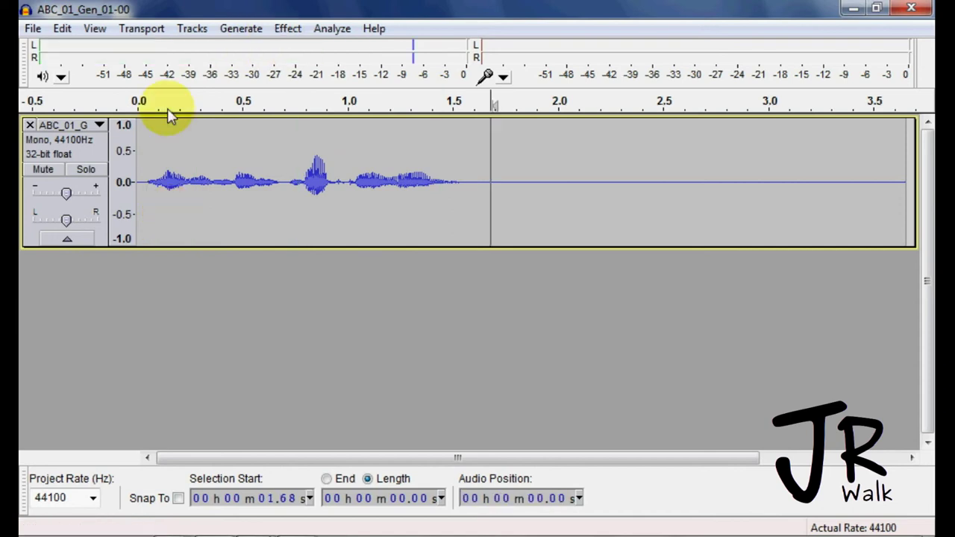
Remove the loaded track, shrink the window, load the exported ABC_01_Gen_01-01 from the desktop and play it from near its start.
{"action": "left_click", "coordinate": [30, 125]}
{"action": "double_click", "coordinate": [163, 17]}
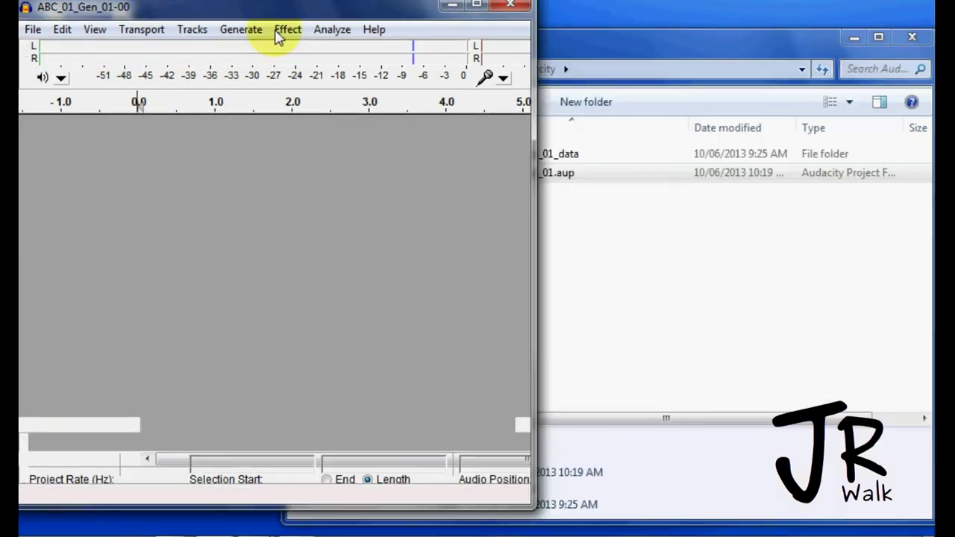
{"action": "left_click_drag", "start_coordinate": [217, 203], "coordinate": [318, 282]}
{"action": "left_click", "coordinate": [340, 241]}
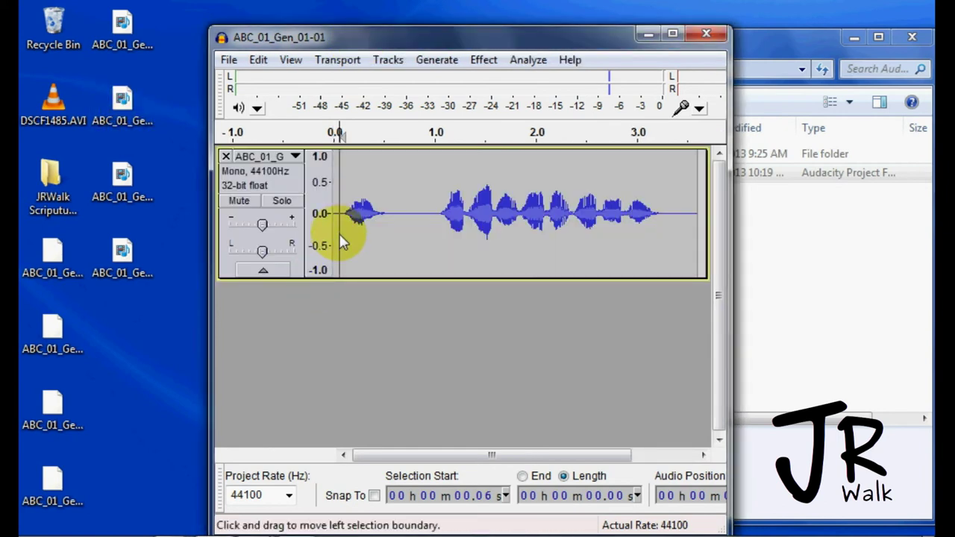
{"action": "key", "text": "space"}
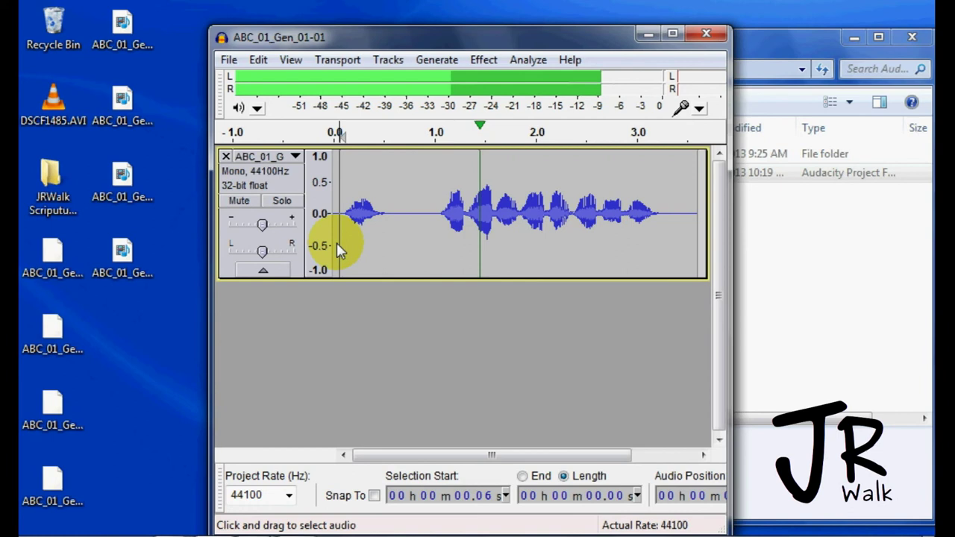